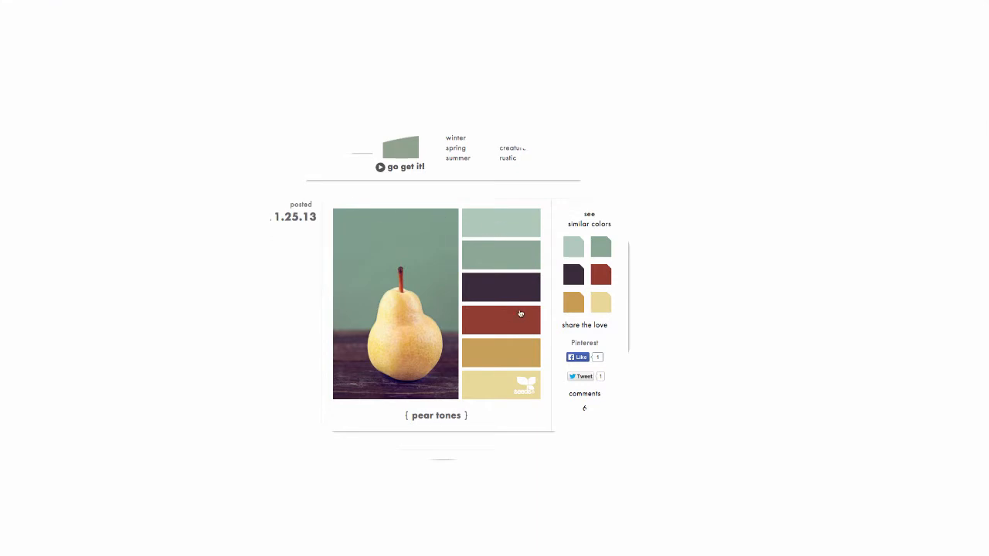
Browse the photo-based color palettes on Design Seeds, from pear tones through cozy color to vintage tones
scroll(518, 313, down, 3)
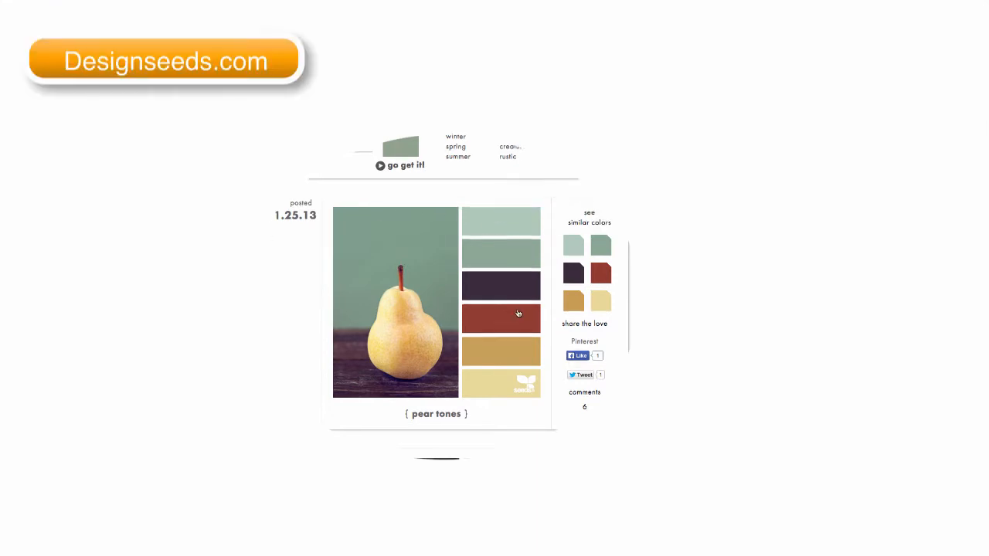
scroll(518, 314, down, 4)
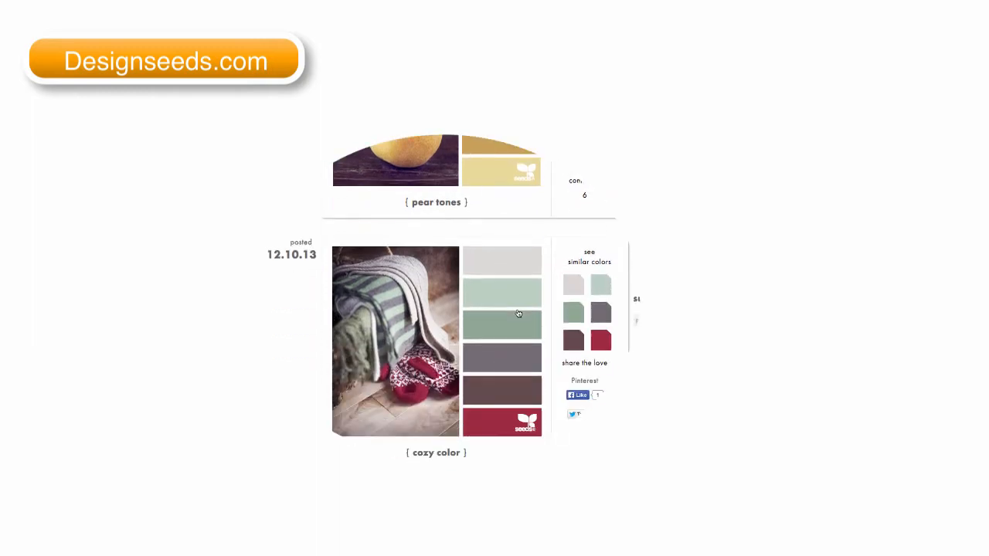
scroll(519, 313, down, 5)
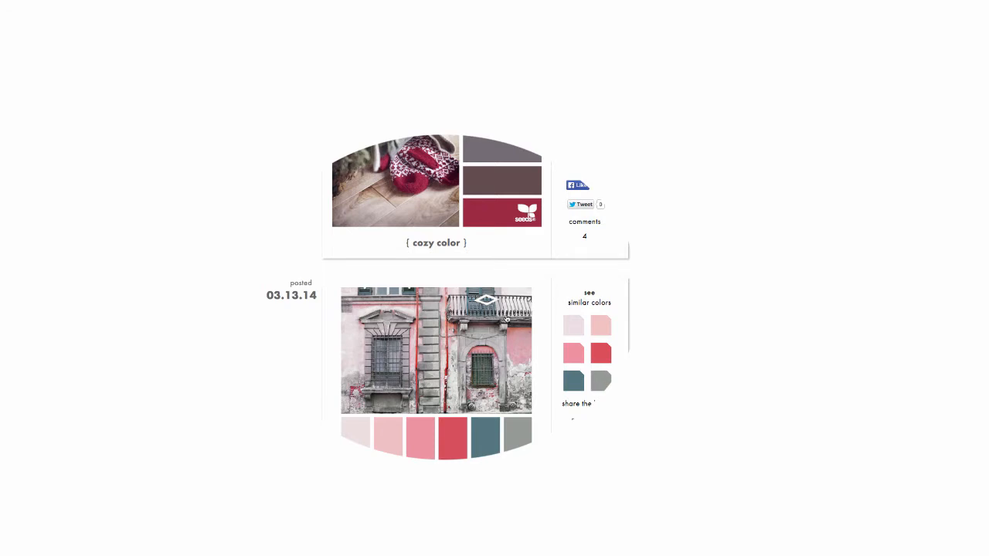
scroll(507, 319, down, 8)
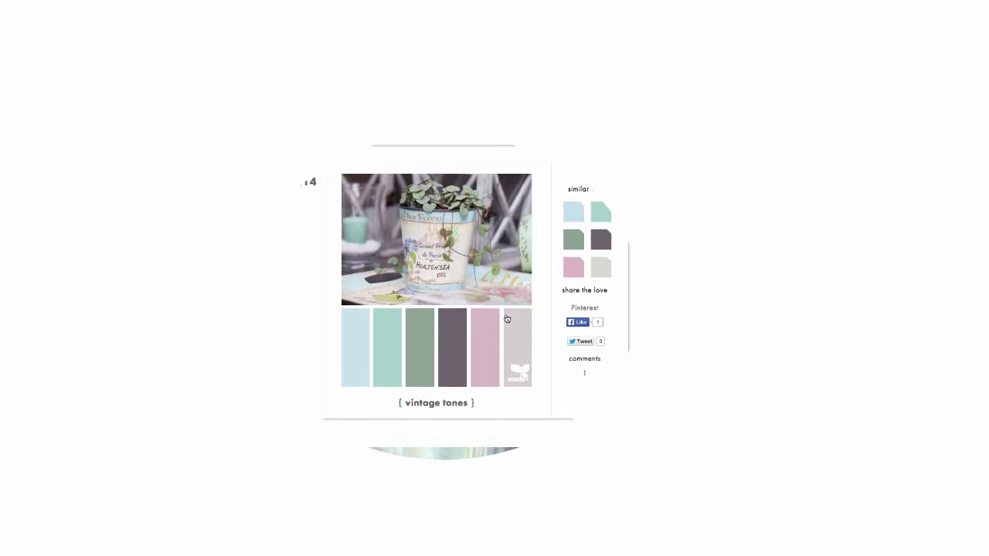
scroll(507, 319, down, 3)
scroll(506, 318, down, 1)
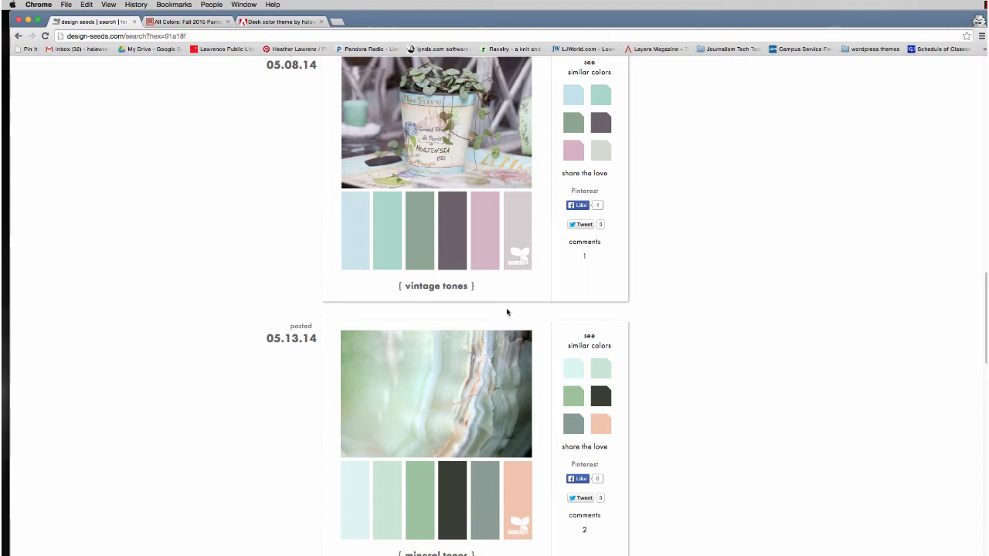
Switch to Adobe Color, start a new theme on the color wheel, and move the Analogous base color to light cyan, RGB 99, 252, 255
click(262, 24)
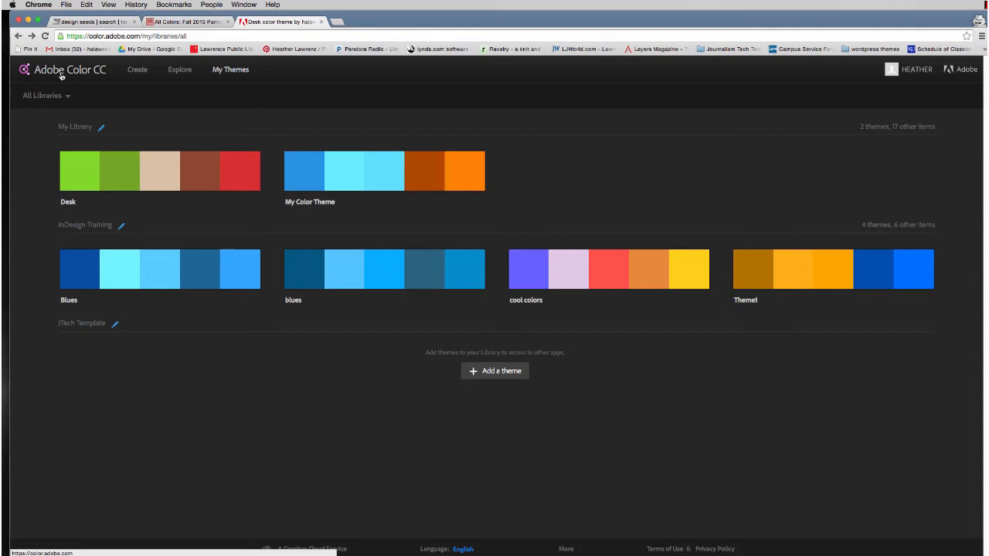
mouse_move(235, 166)
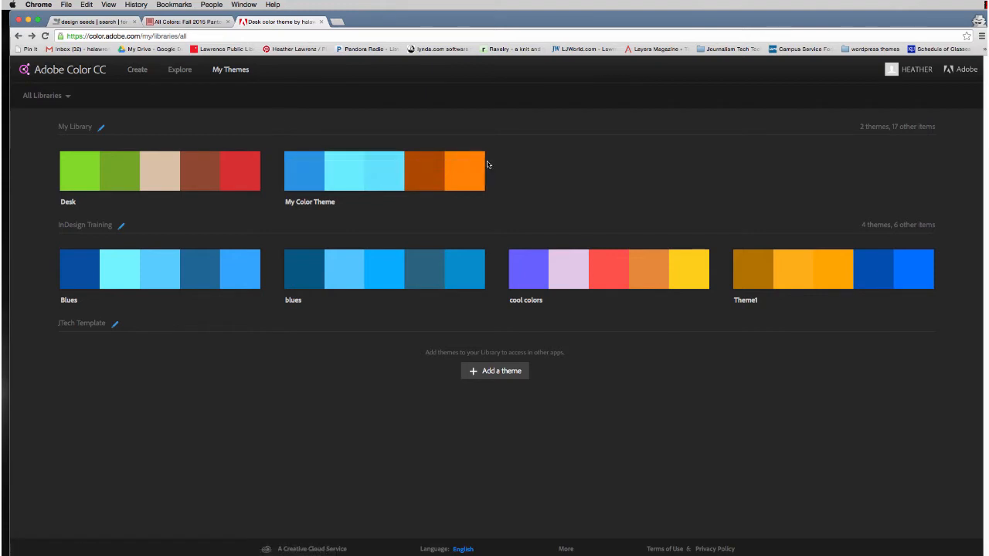
click(131, 69)
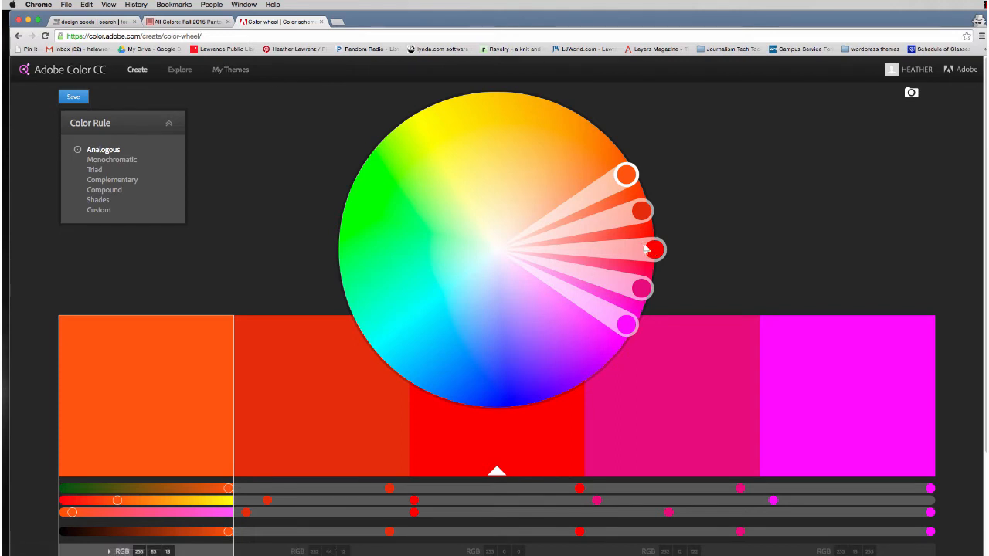
mouse_move(649, 249)
mouse_down()
mouse_move(579, 230)
mouse_move(461, 232)
mouse_move(480, 309)
mouse_move(472, 334)
mouse_move(417, 308)
mouse_up()
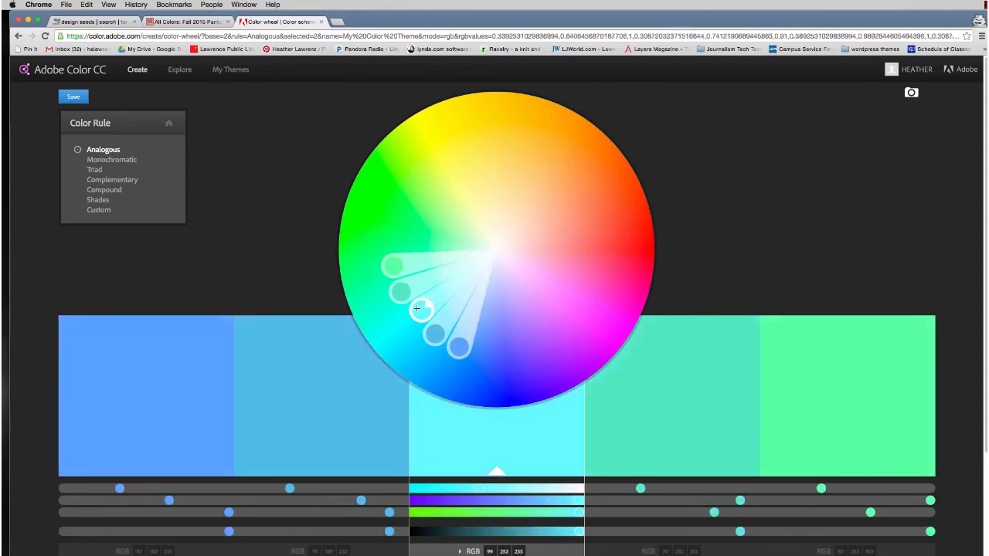
Try the Monochromatic, Triad, Complementary, Compound and Shades color rules on the cyan base color
click(99, 160)
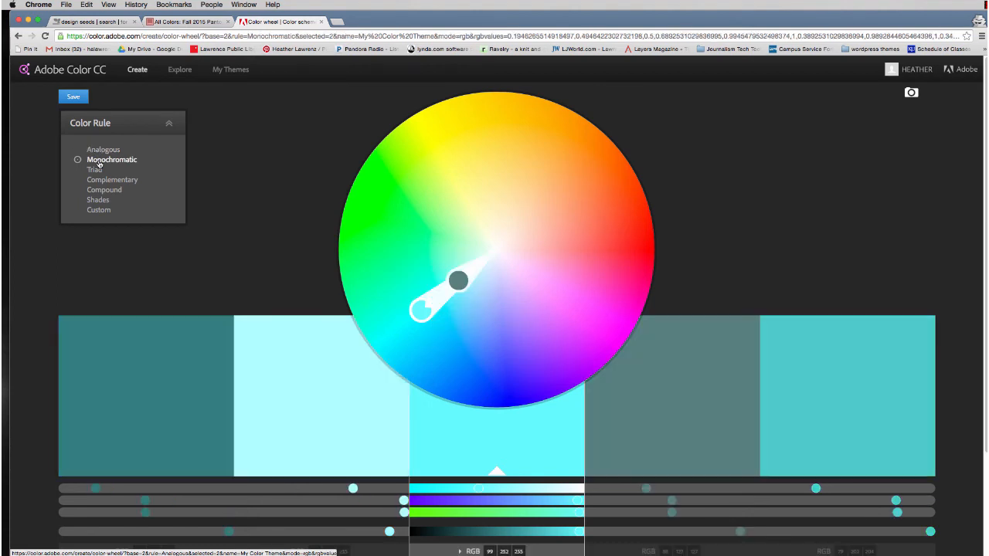
click(94, 170)
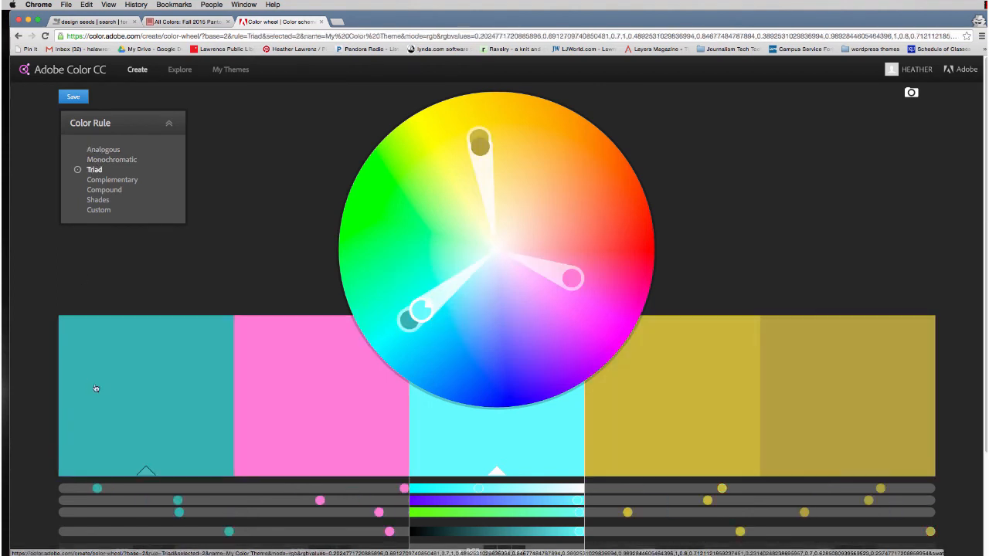
click(127, 179)
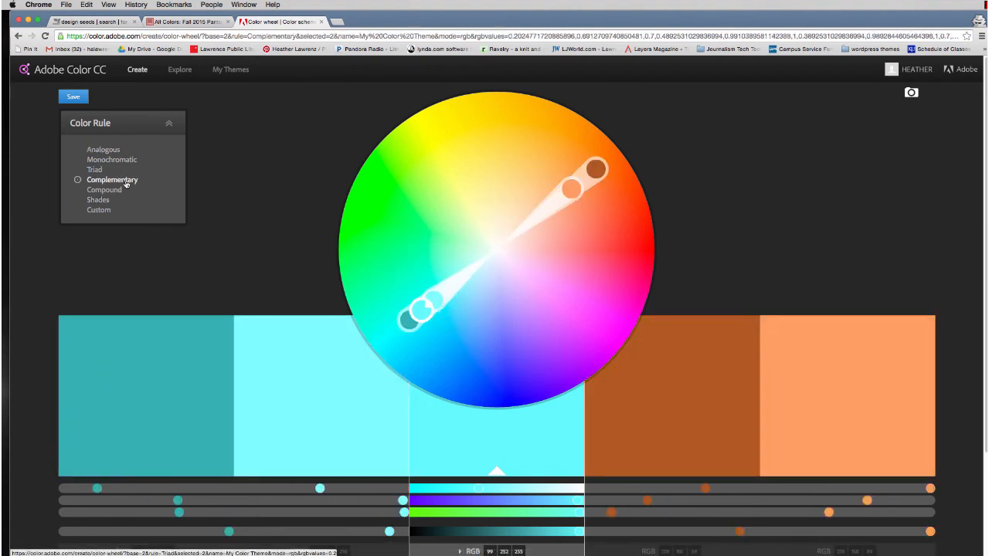
click(105, 191)
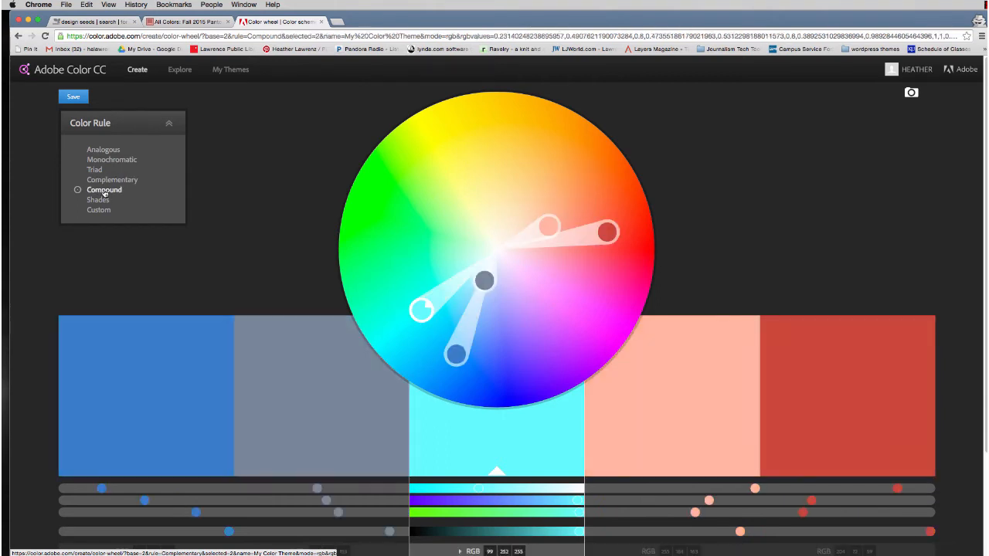
click(99, 200)
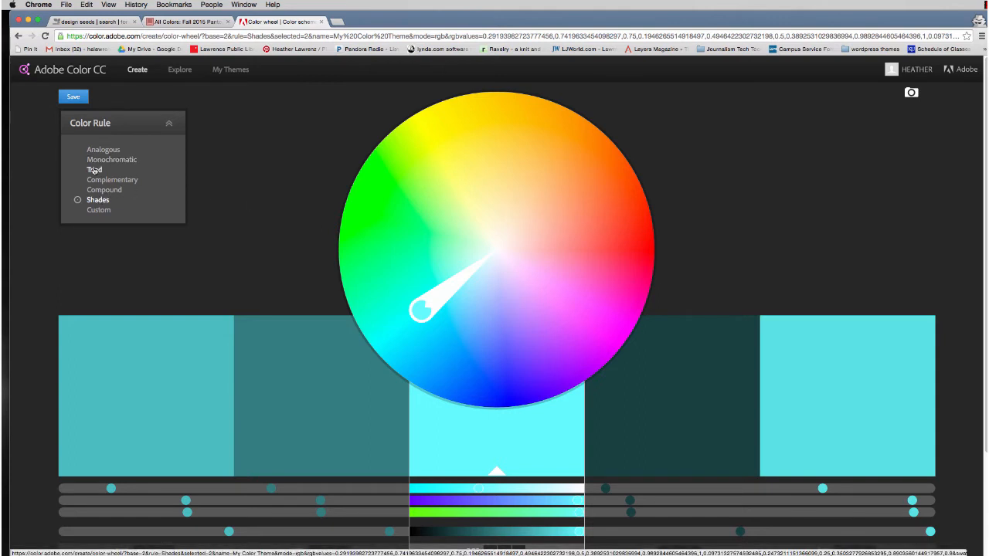
click(94, 170)
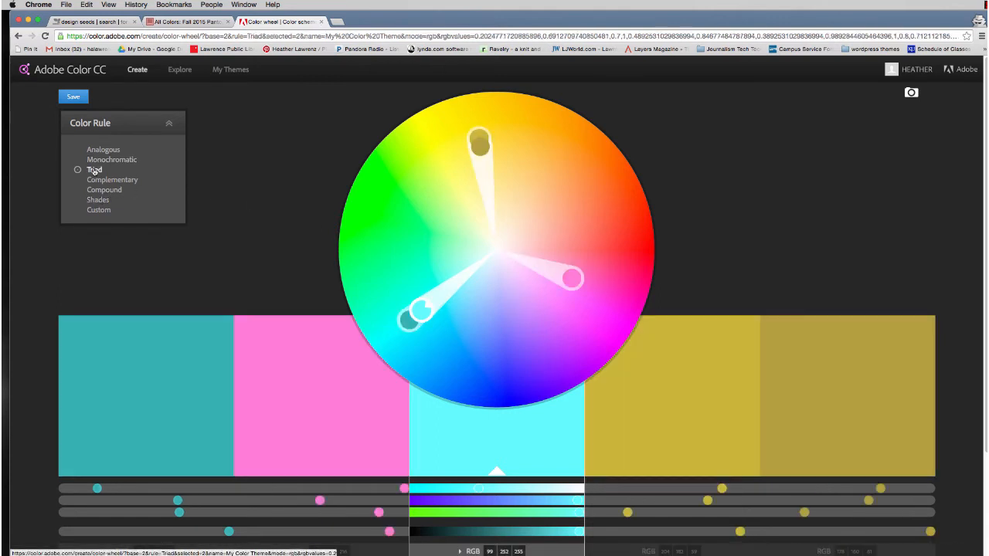
click(96, 179)
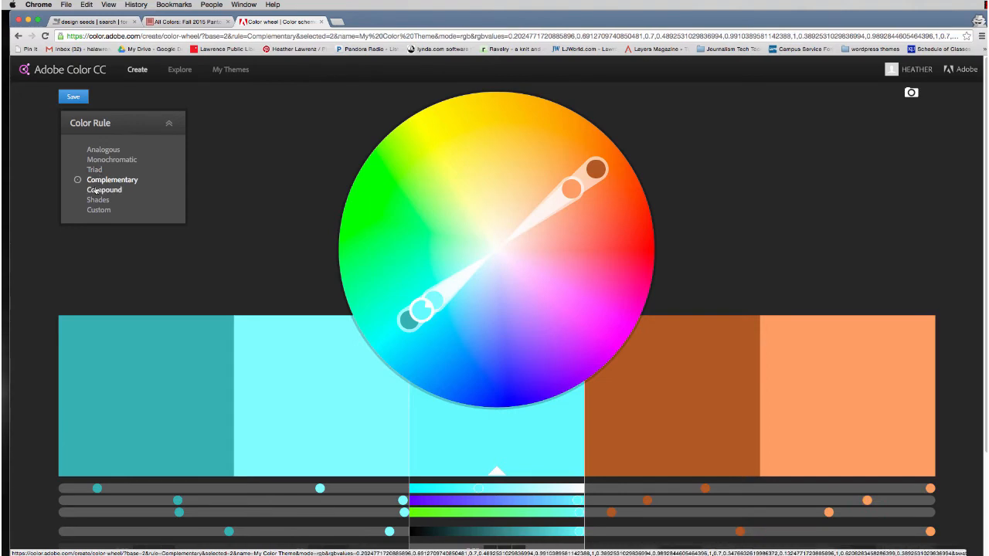
Apply the Compound color rule to the theme and examine the RGB and HEX values of its colors
click(102, 190)
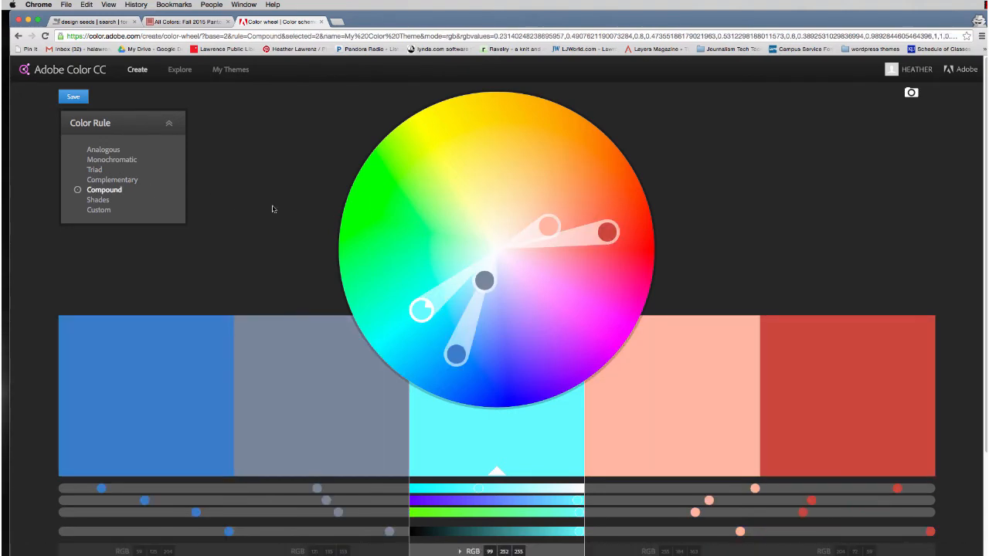
scroll(580, 250, down, 3)
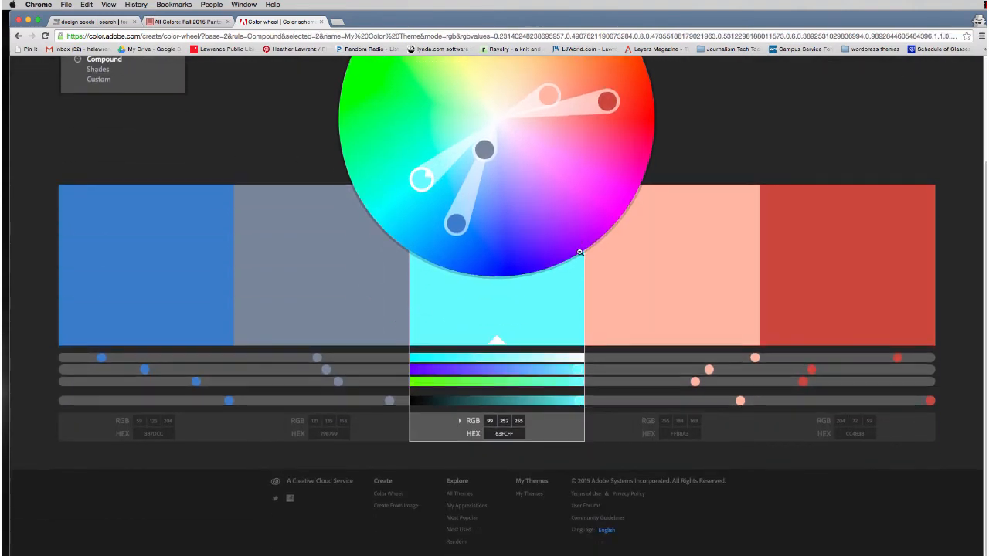
scroll(581, 251, up, 3)
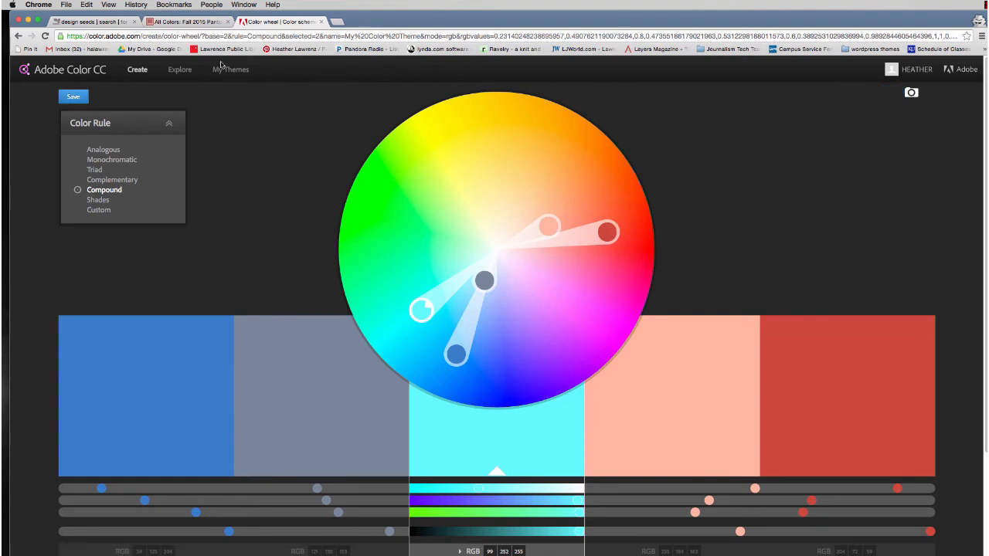
Save the theme to My Library under the name "compound blue"
click(77, 98)
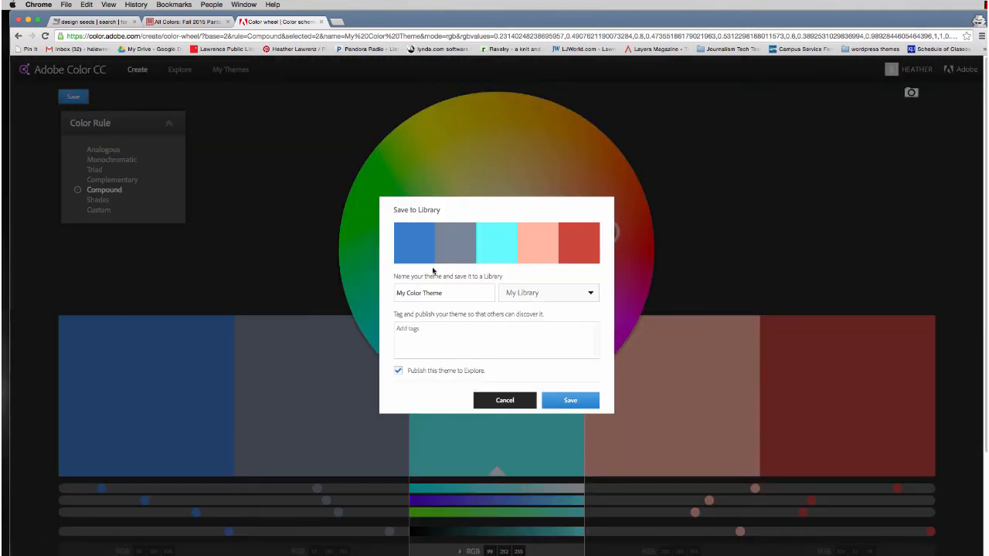
drag(454, 293, 370, 290)
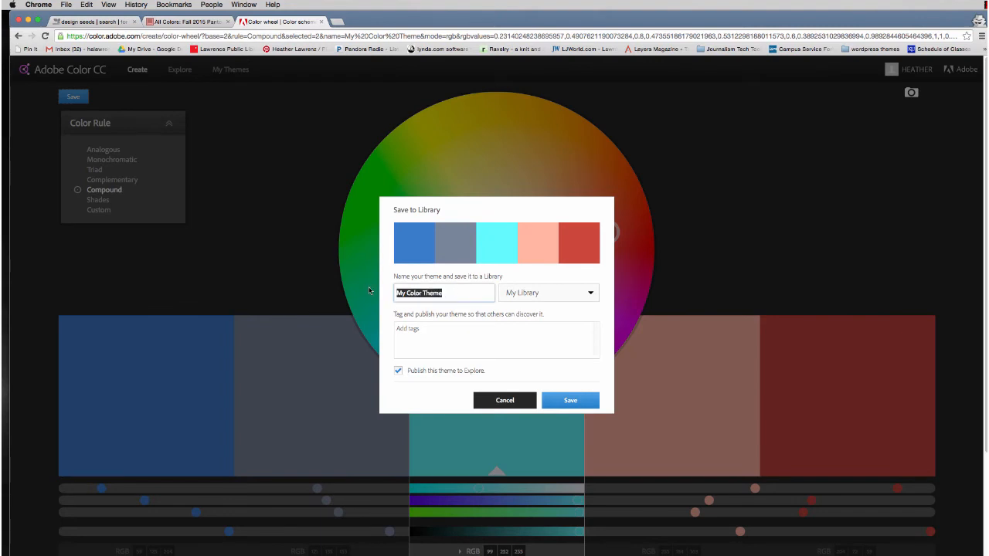
text(compound)
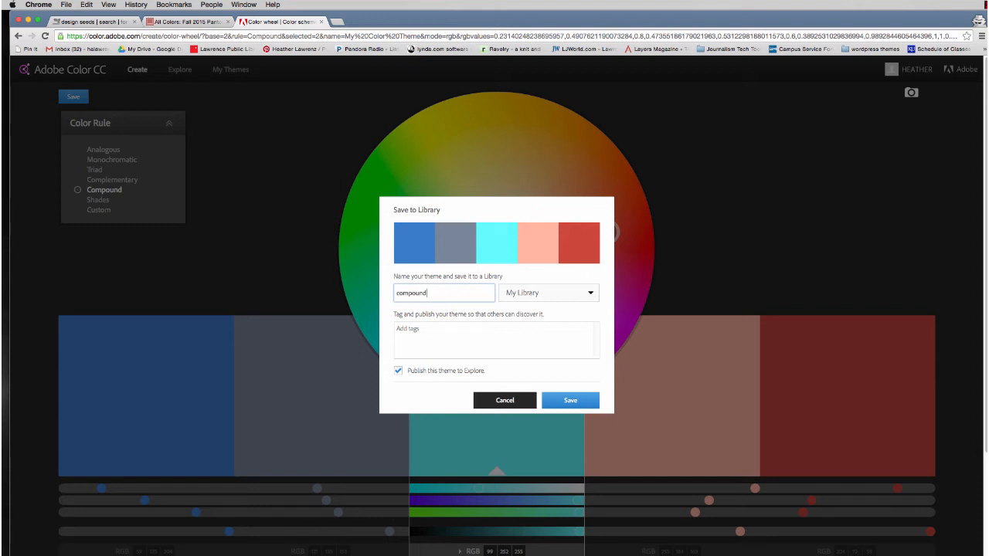
text( blue)
click(571, 400)
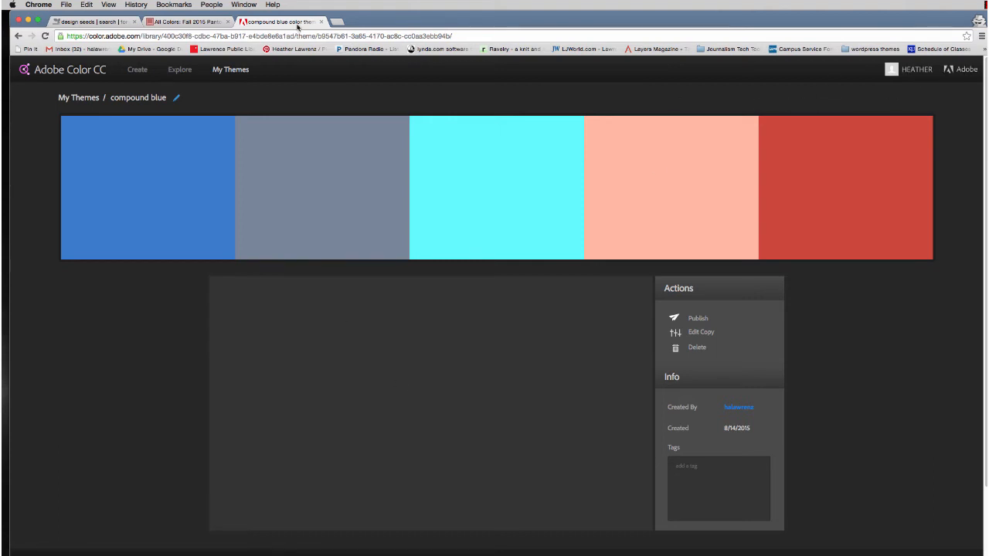
Switch to the Pantone website and look over the Fall 2015 Fashion Color Report and its seasonal swatches
click(175, 22)
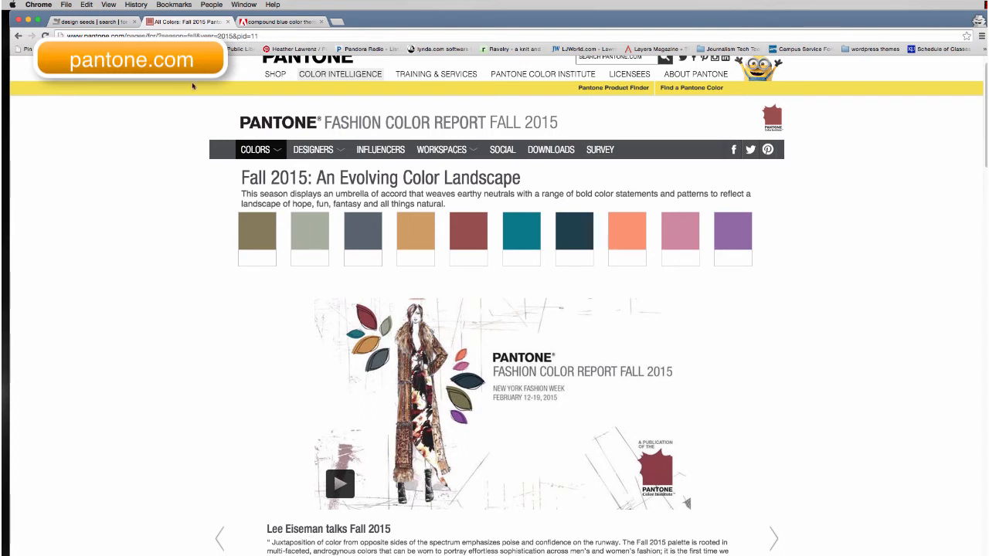
click(278, 151)
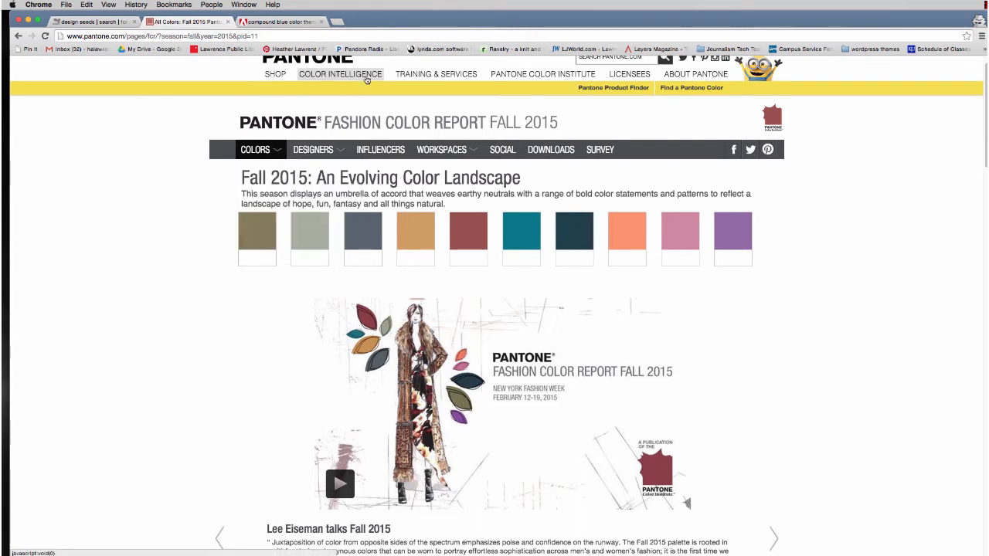
mouse_move(368, 75)
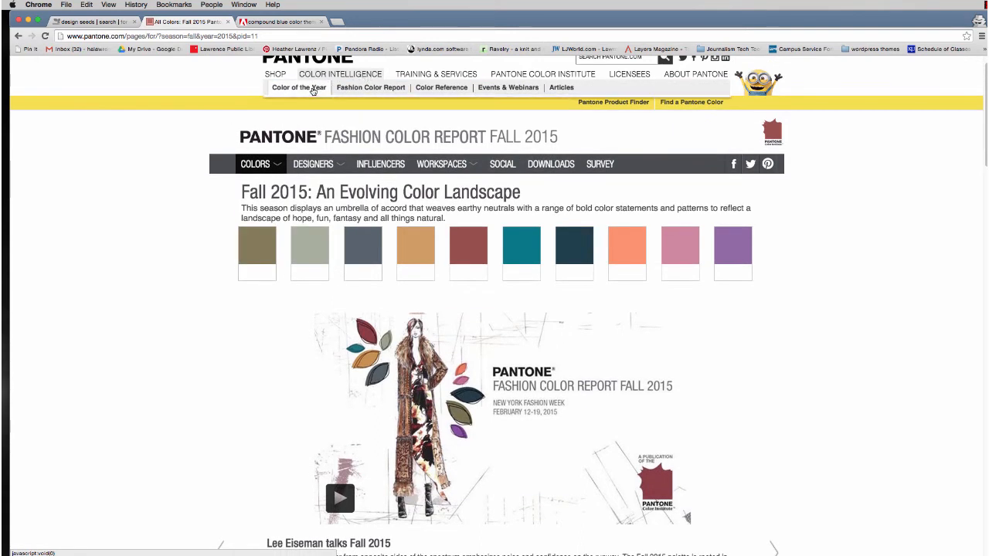
mouse_move(311, 89)
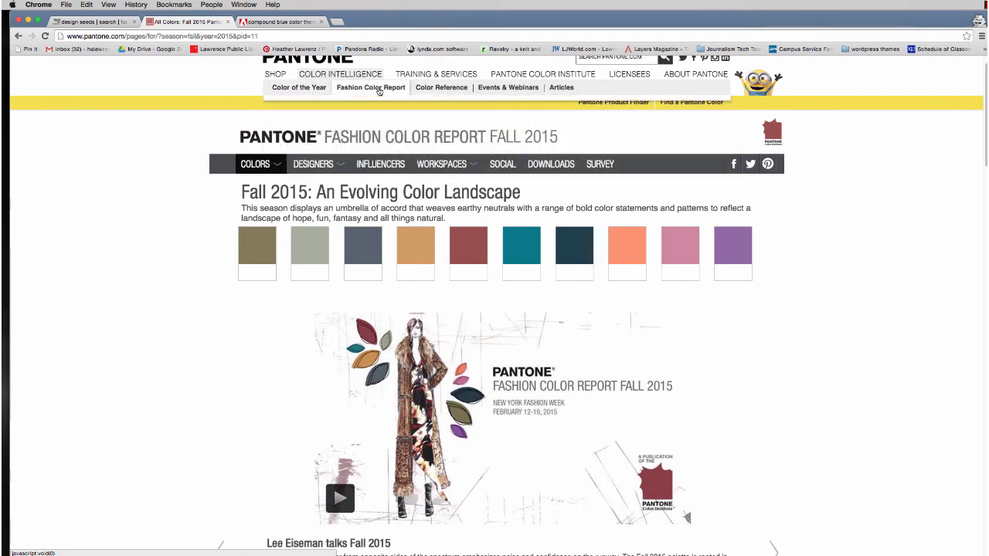
mouse_move(442, 92)
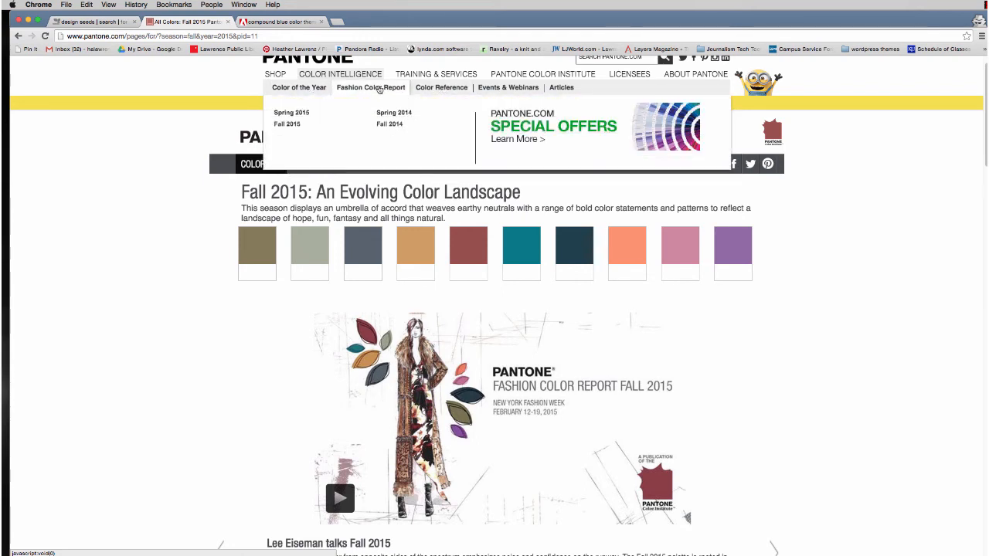
click(287, 125)
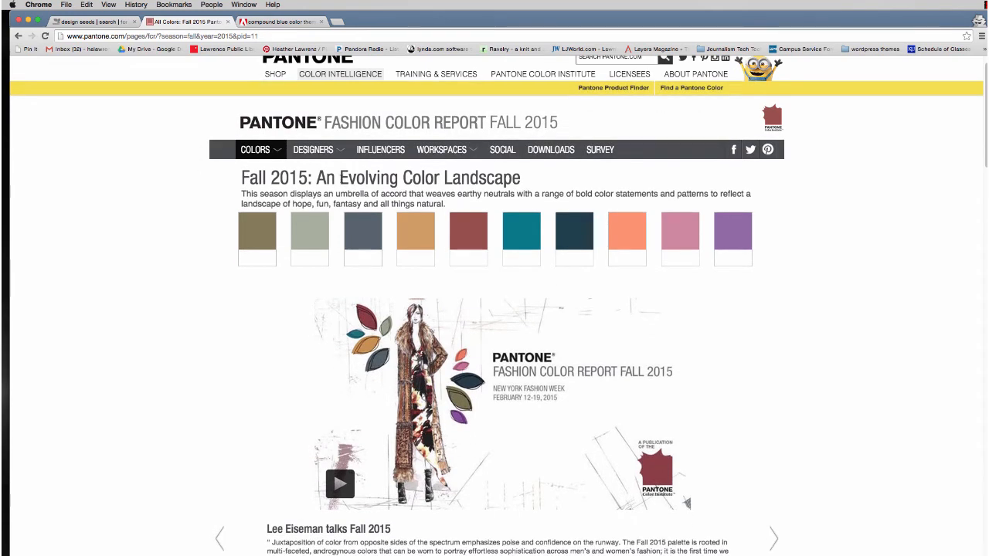
scroll(467, 185, down, 2)
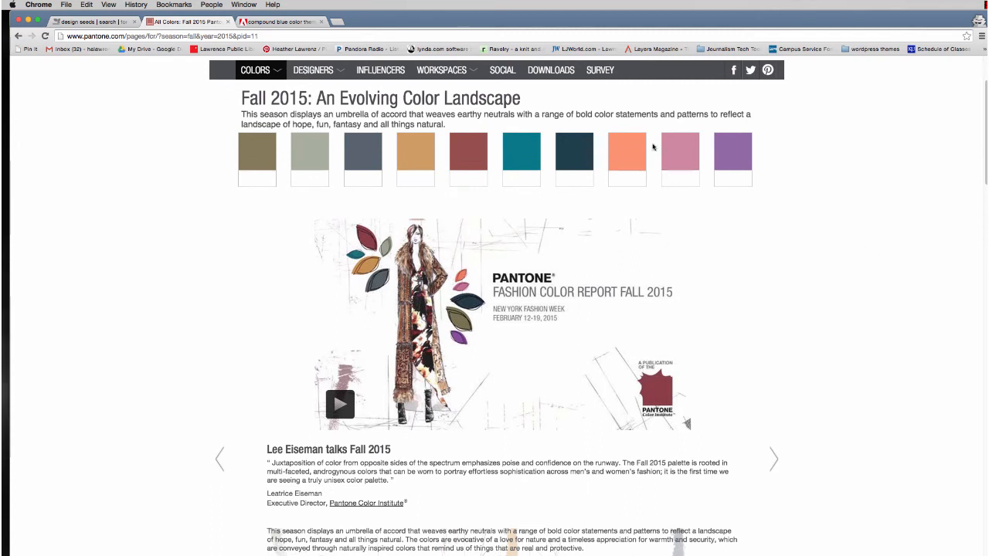
click(367, 70)
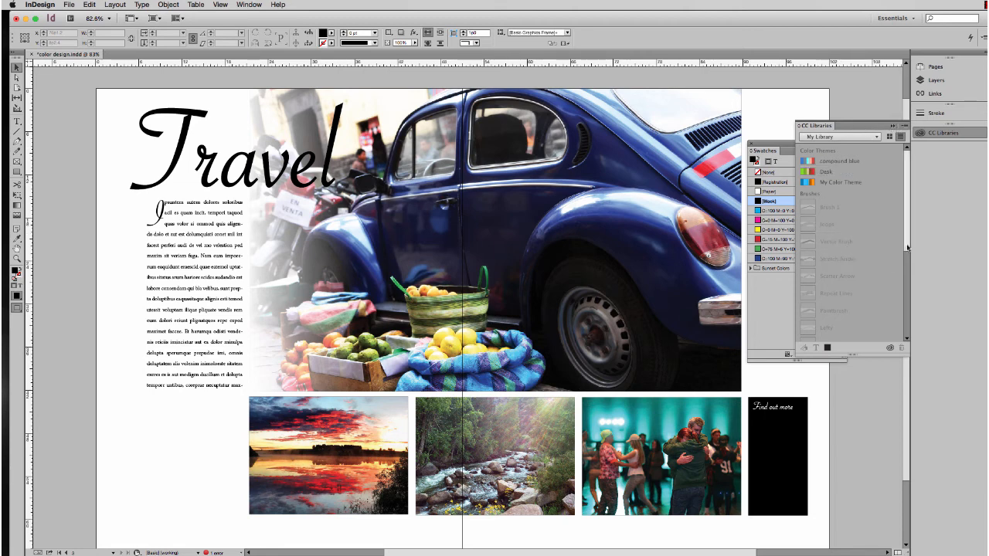
In InDesign, collapse the CC Libraries and extract a color theme from the blue car photo with the Color Theme Tool
click(893, 126)
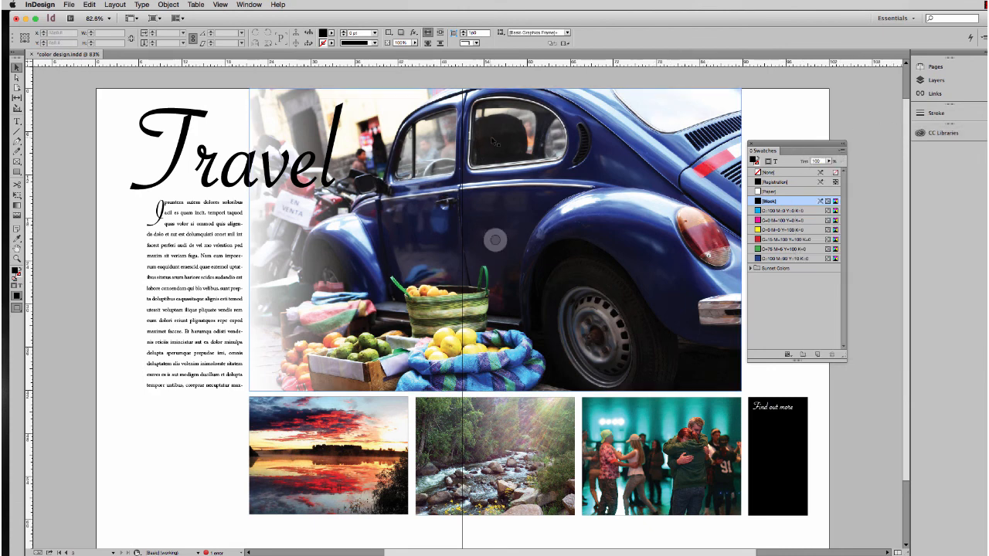
click(464, 135)
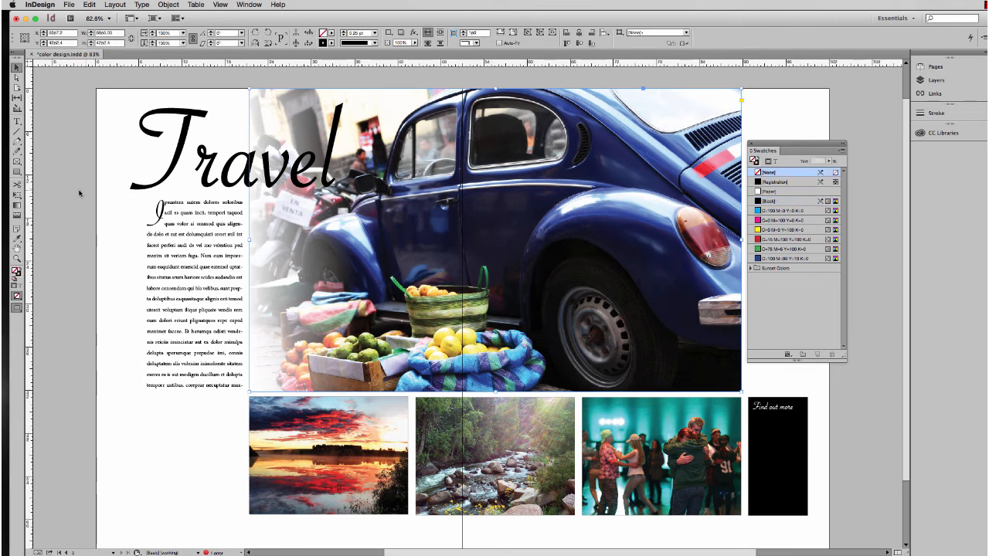
click(15, 242)
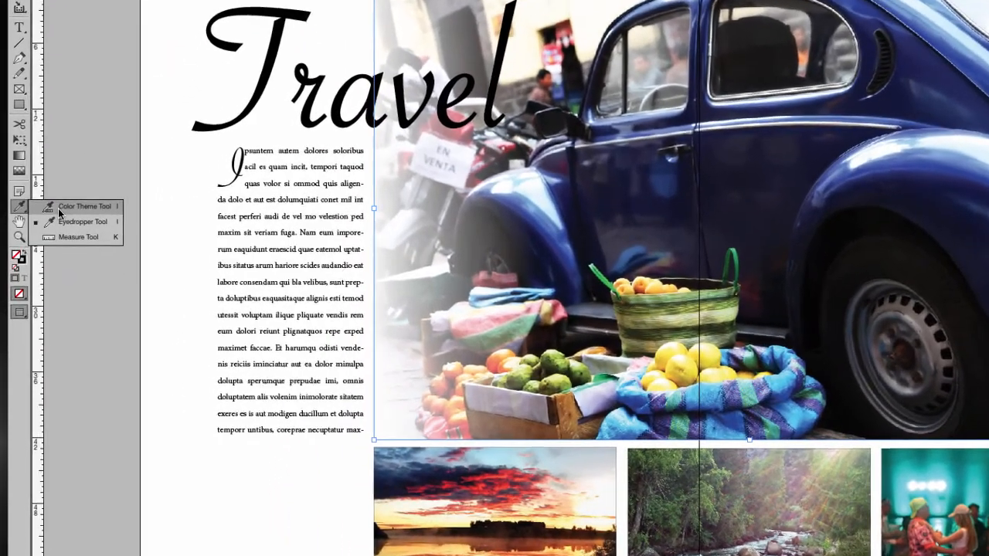
click(39, 247)
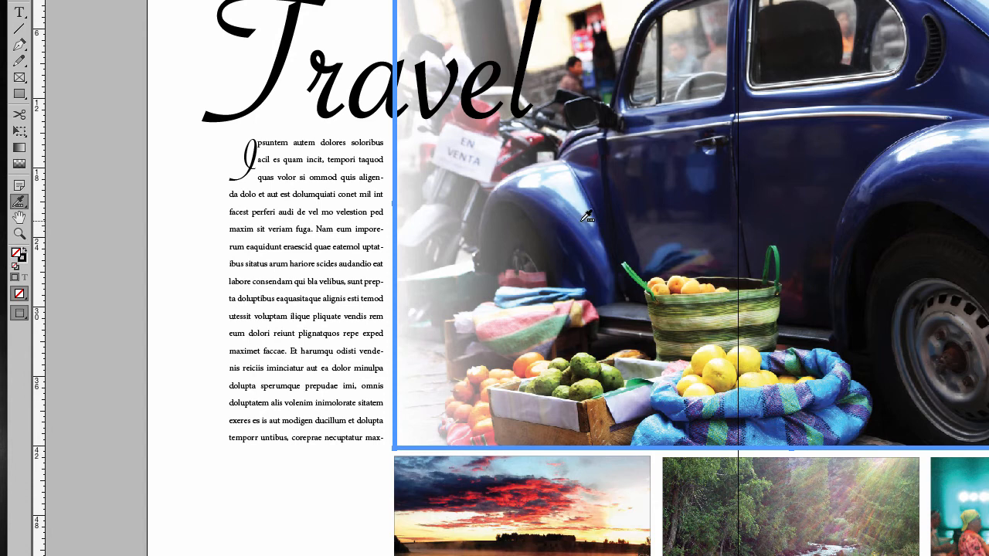
click(705, 172)
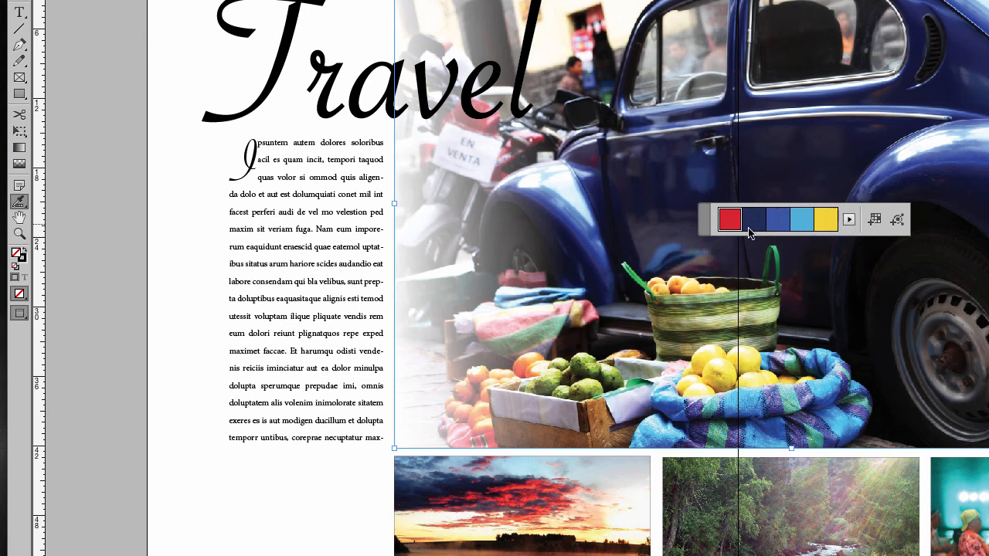
Choose the Colorful variation of the extracted theme and add it to the document's swatches
click(849, 222)
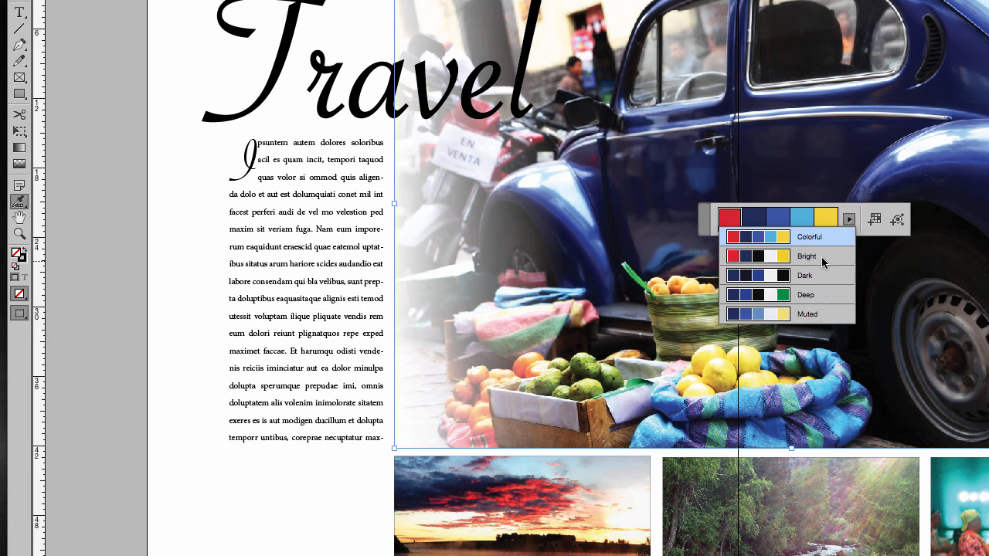
click(818, 238)
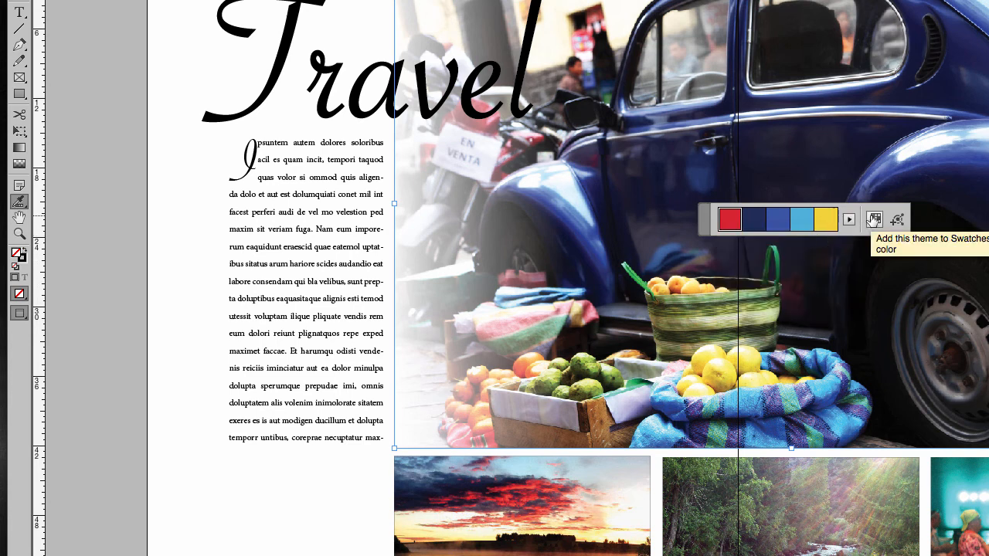
click(873, 219)
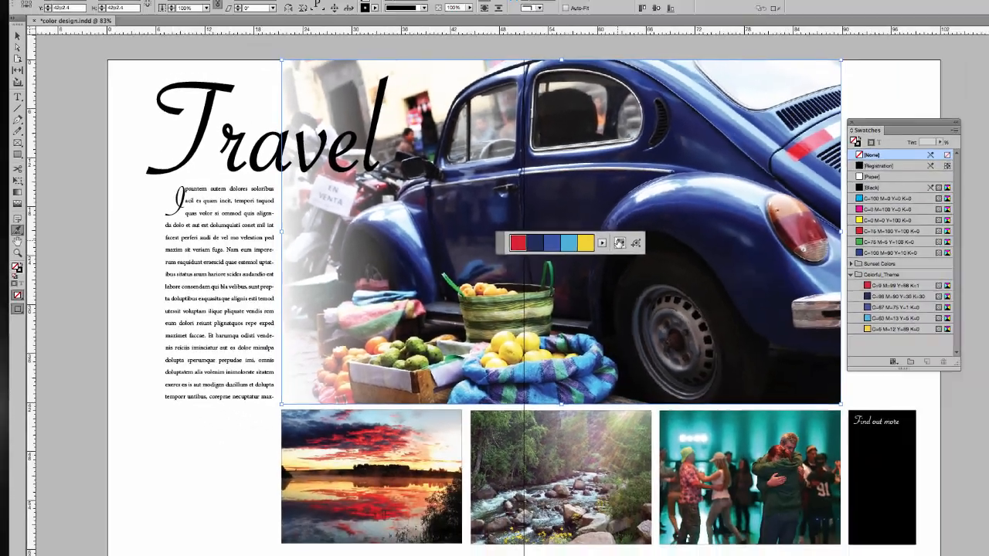